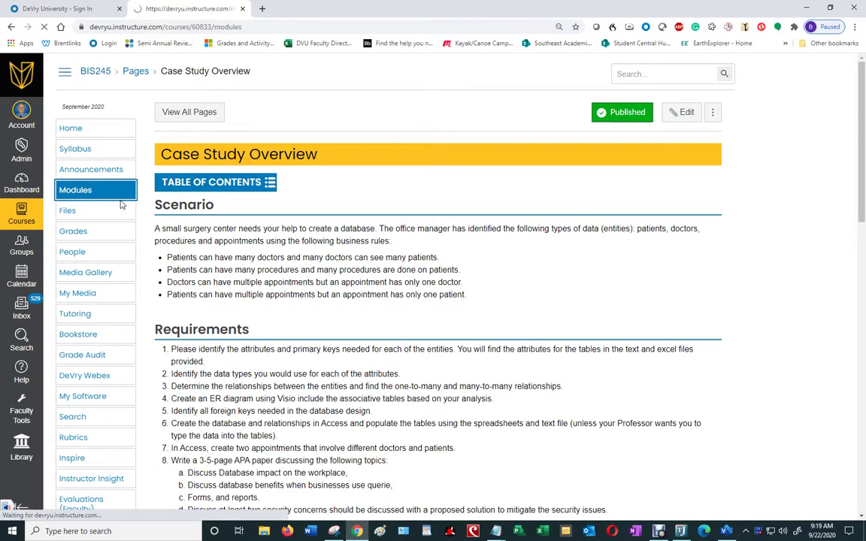
Open the Case Study Overview page from the Introduction & Resources section of the course modules.
scroll(290, 282, "down", 3)
scroll(292, 282, "down", 7)
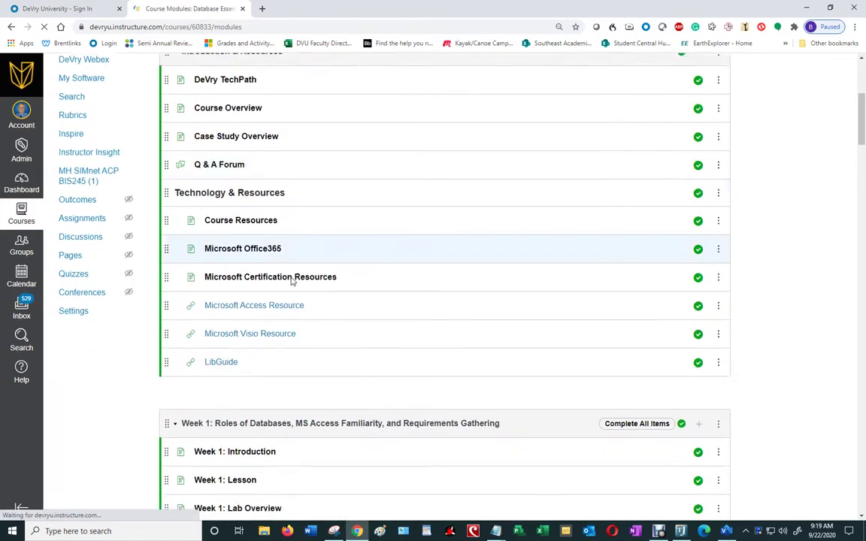
scroll(292, 282, "down", 1)
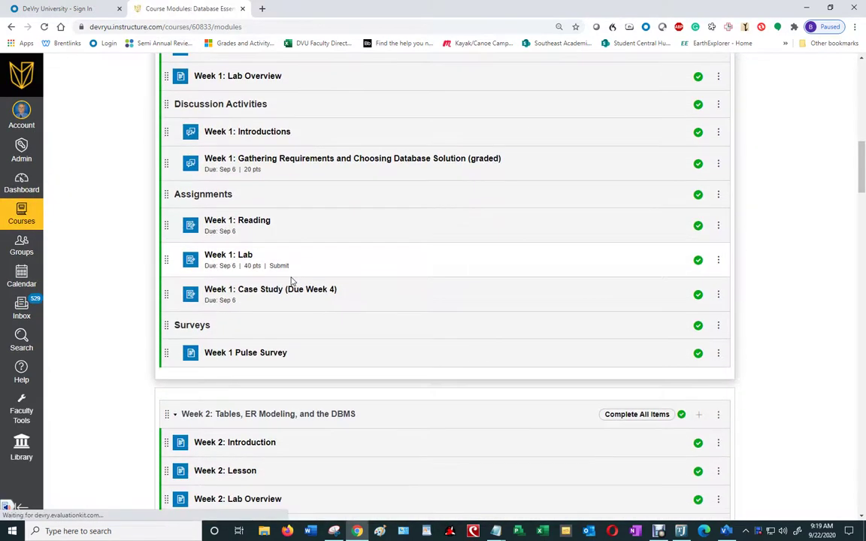
scroll(291, 282, "up", 4)
scroll(291, 279, "up", 1)
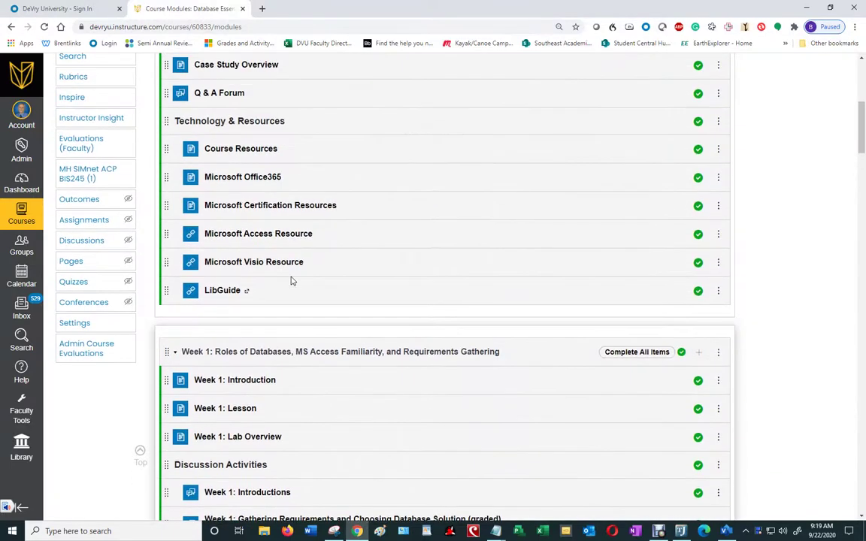
scroll(292, 279, "down", 1)
scroll(292, 279, "up", 2)
scroll(292, 280, "up", 3)
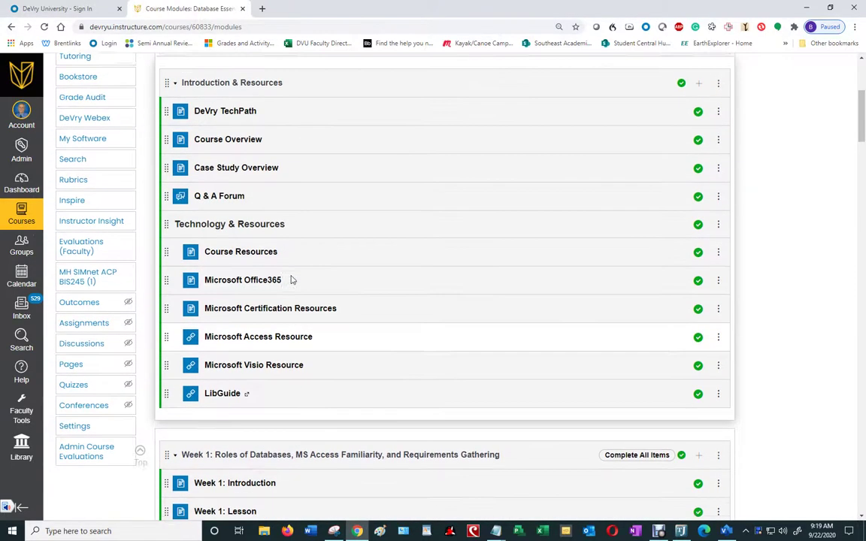
left_click(258, 226)
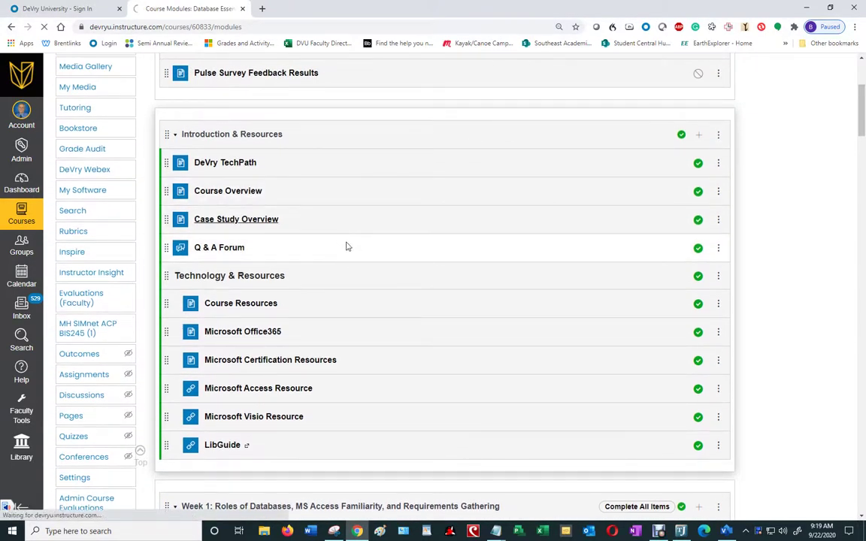
Download the Case Study Files archive linked on the page and save it to the Desktop as Case Study Files (1).zip.
scroll(519, 271, "down", 3)
scroll(515, 270, "down", 3)
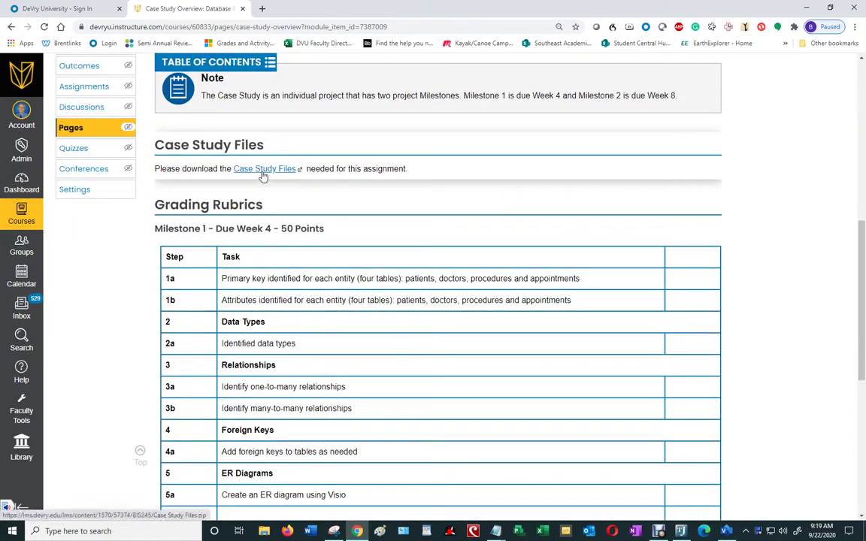
left_click(263, 172)
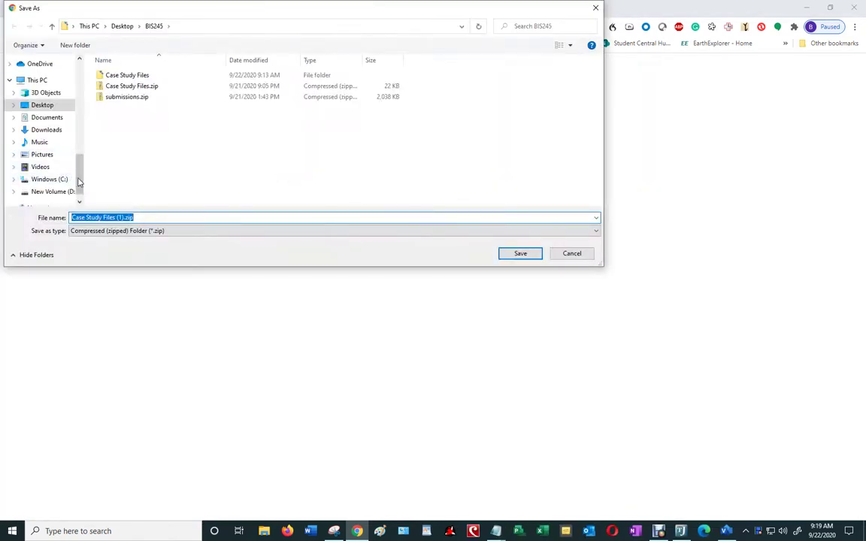
scroll(45, 143, "up", 5)
left_click(36, 81)
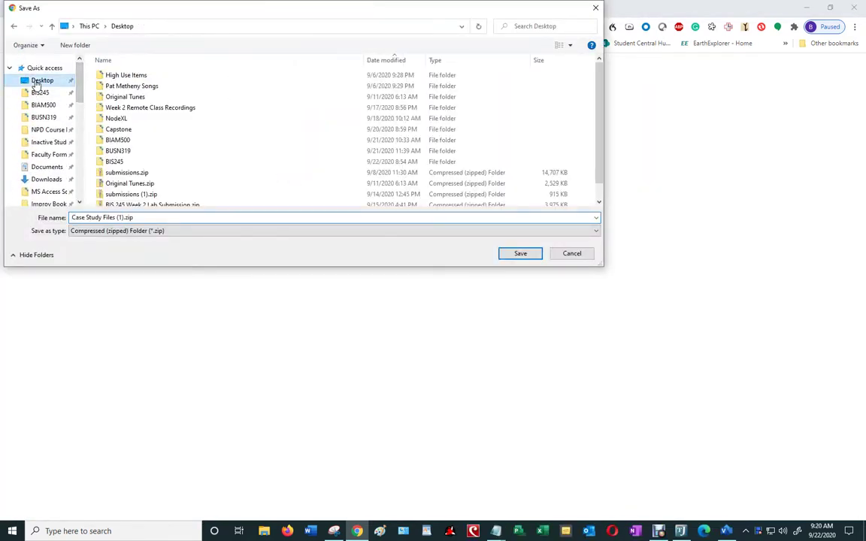
left_click(519, 254)
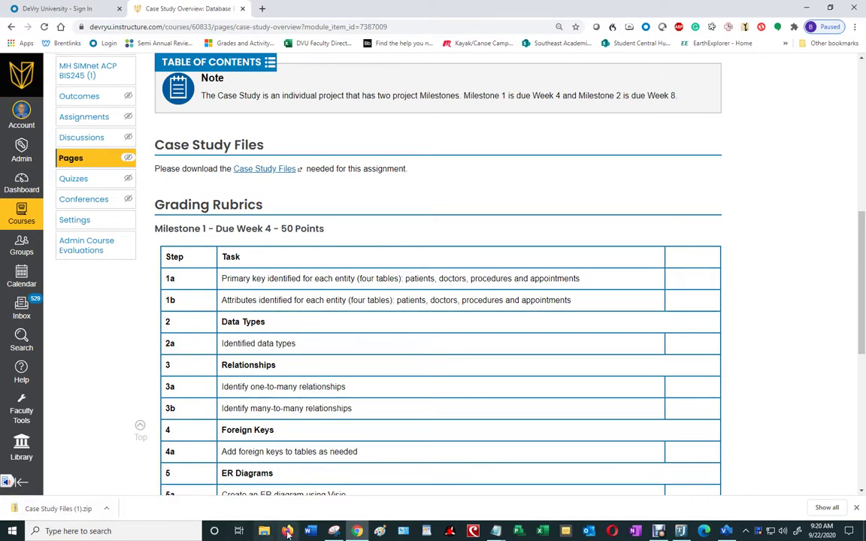
In File Explorer, extract Case Study Files (1).zip from the Desktop into its default destination folder.
left_click(358, 531)
left_click(358, 530)
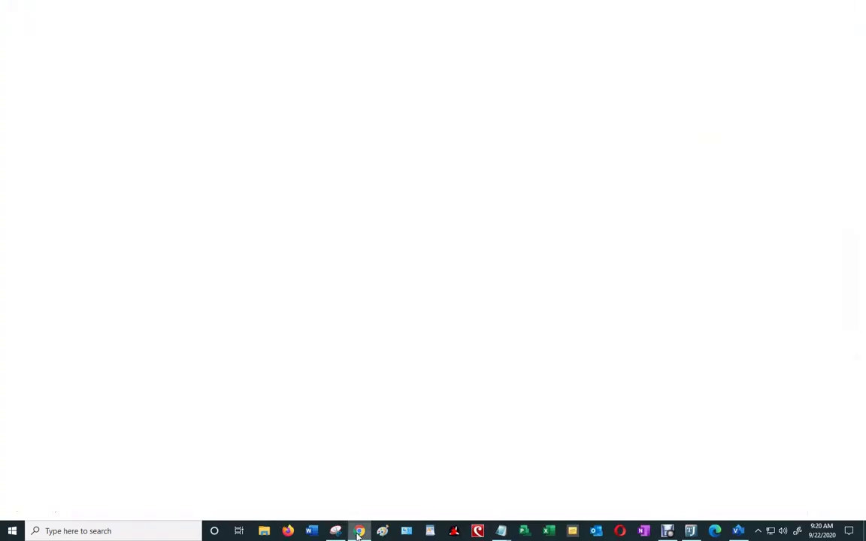
left_click(264, 531)
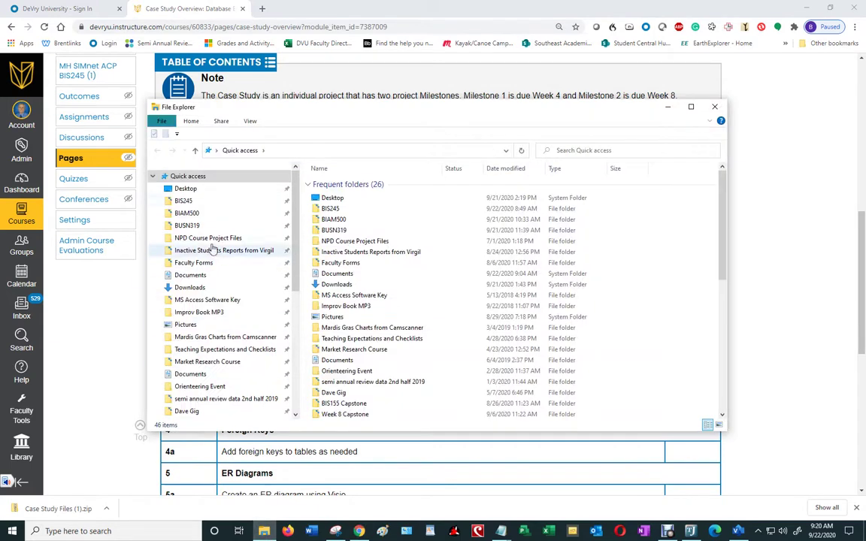
left_click(188, 189)
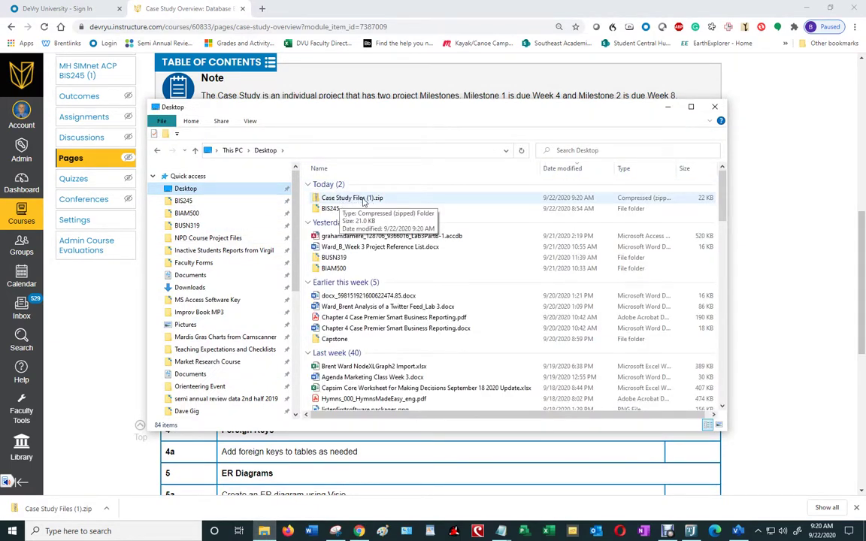
right_click(358, 201)
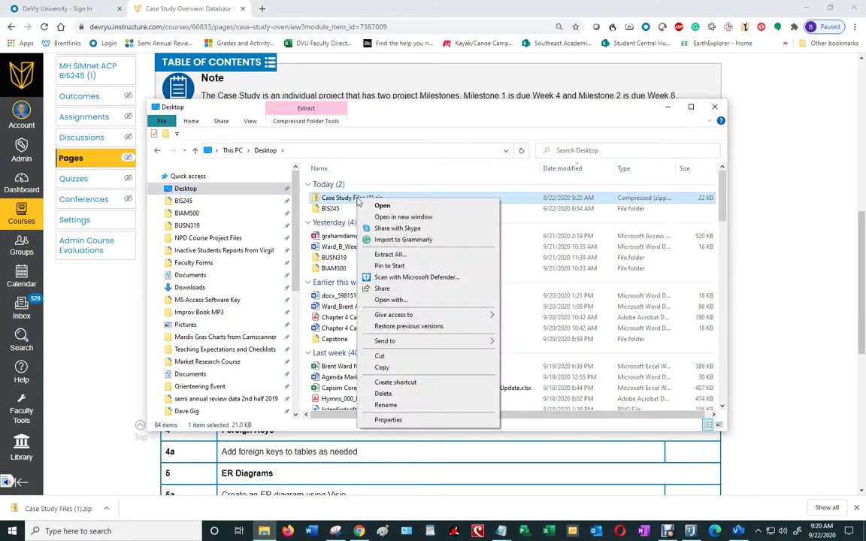
left_click(391, 256)
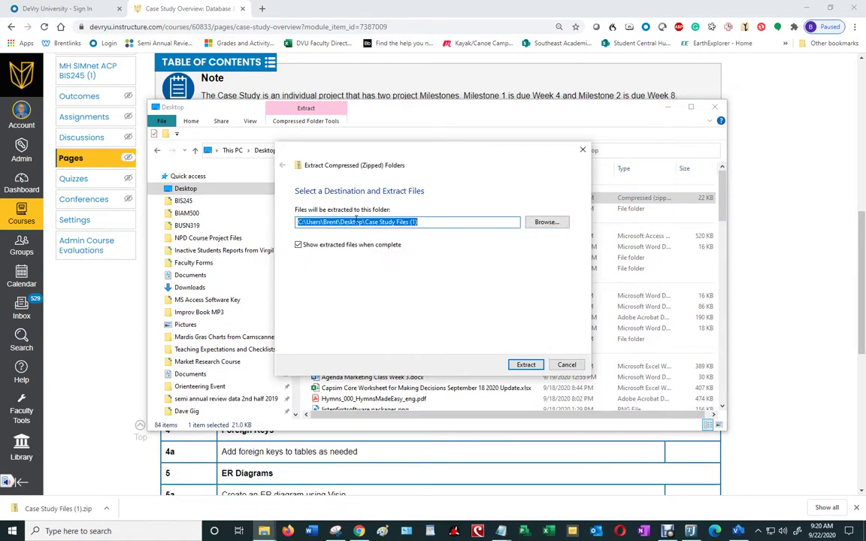
left_click(524, 366)
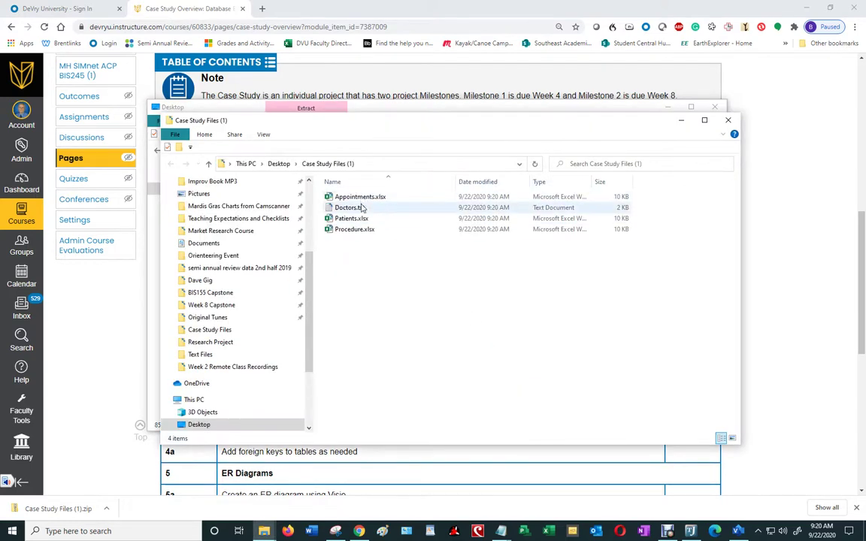
Open the extracted Doctors.txt in a maximized window and highlight a pipe separator in the DOC001 row.
left_click(364, 197)
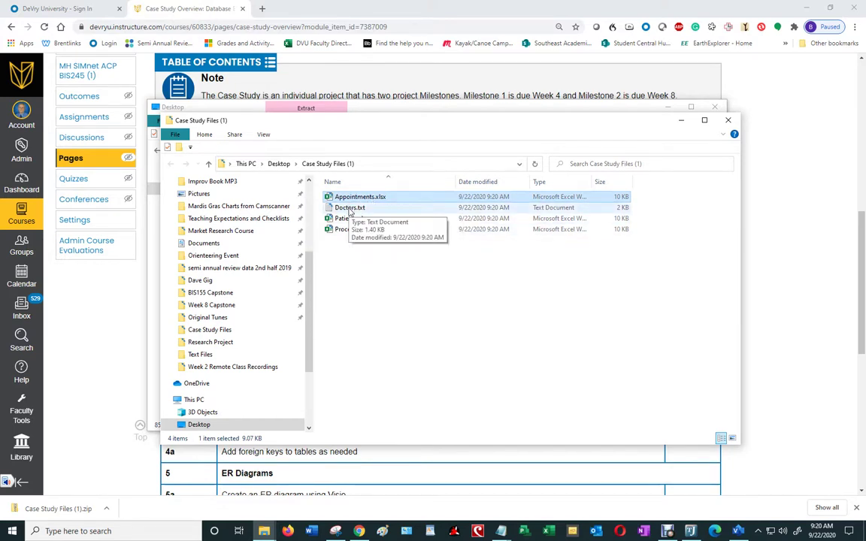
left_click(350, 209)
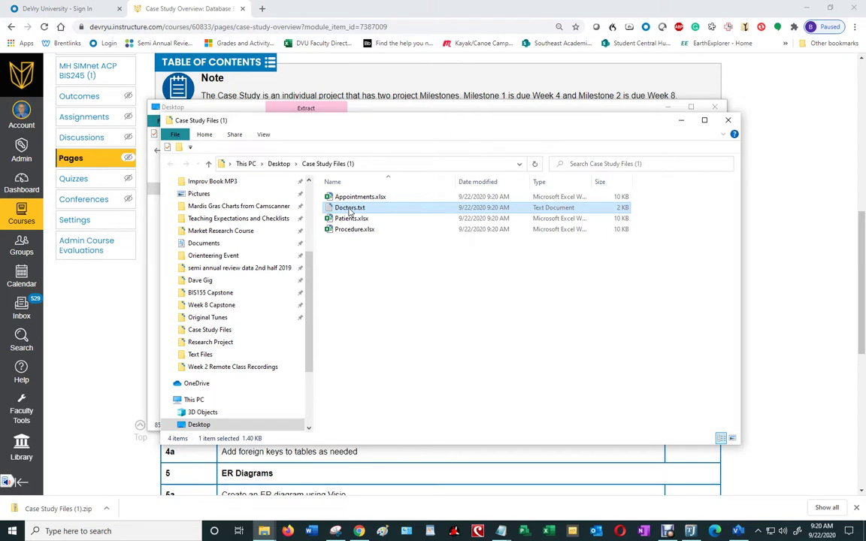
double_click(349, 207)
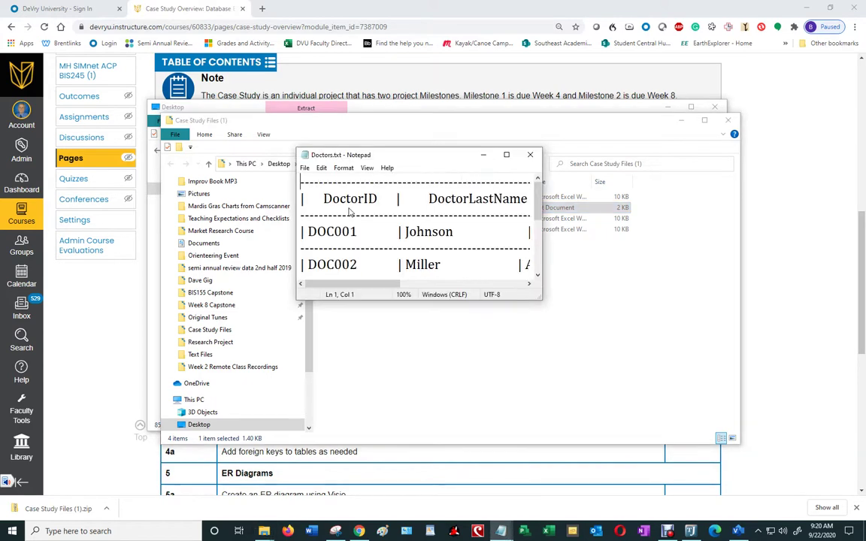
left_click(505, 154)
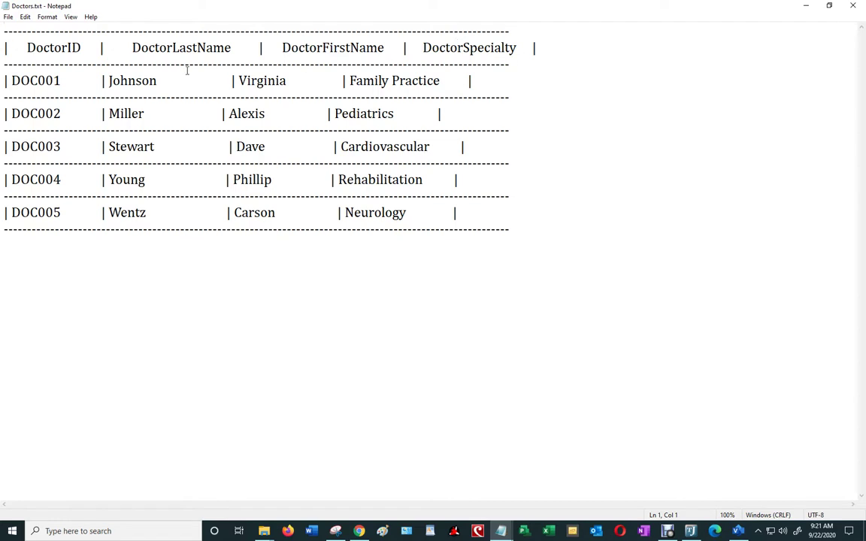
left_click(102, 80)
left_click_drag(231, 80, 236, 81)
Copy the entire contents of Doctors.txt.
left_click(26, 16)
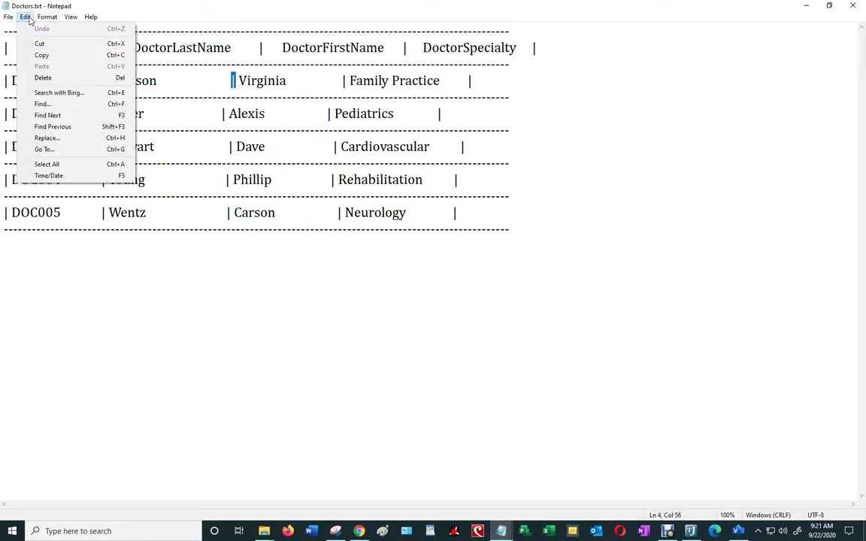
left_click(72, 164)
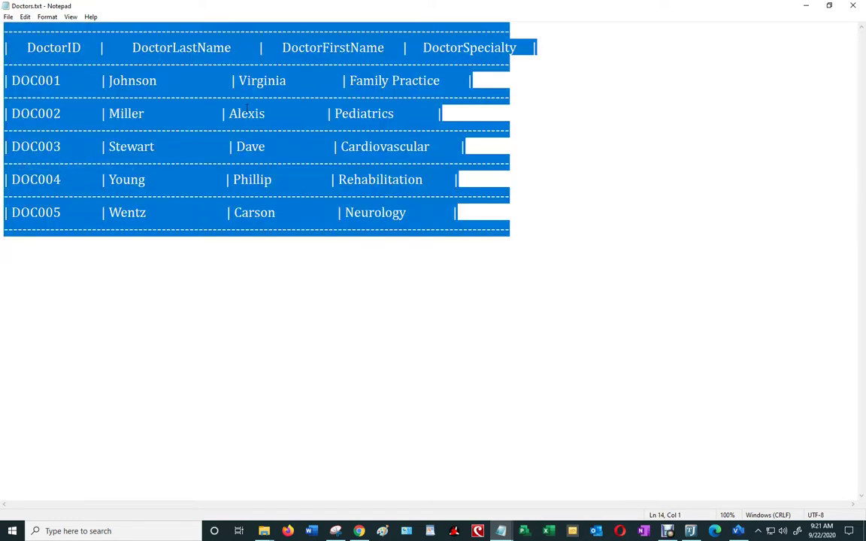
right_click(248, 109)
left_click(284, 141)
Open a blank Excel workbook, paste the copied doctor table at A1, and fit column A to its contents.
left_click(550, 532)
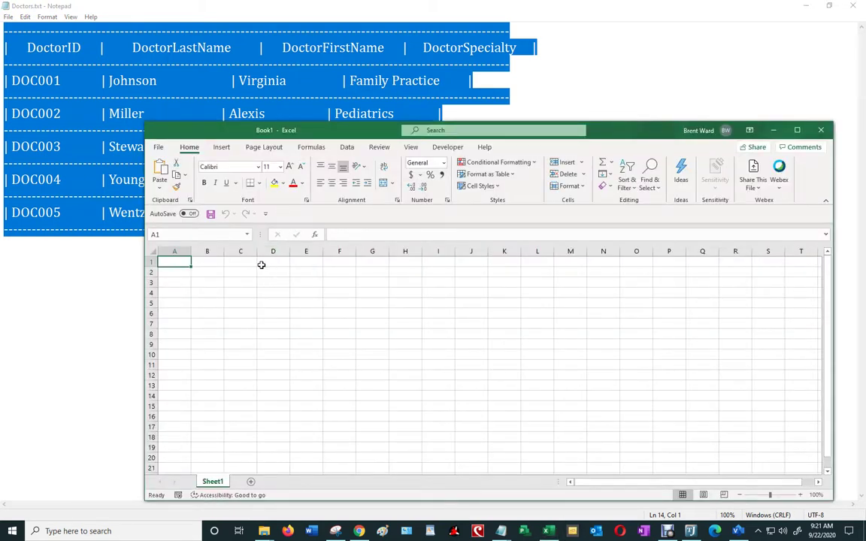
right_click(174, 261)
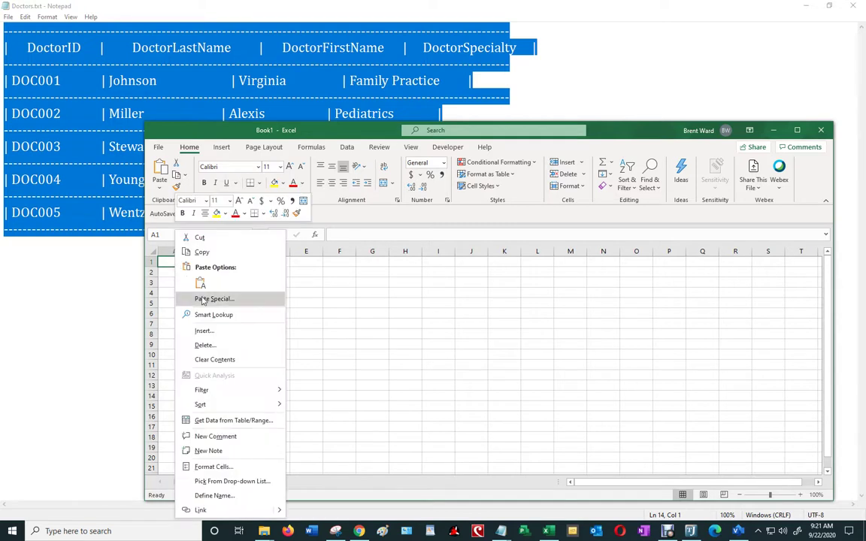
left_click(200, 285)
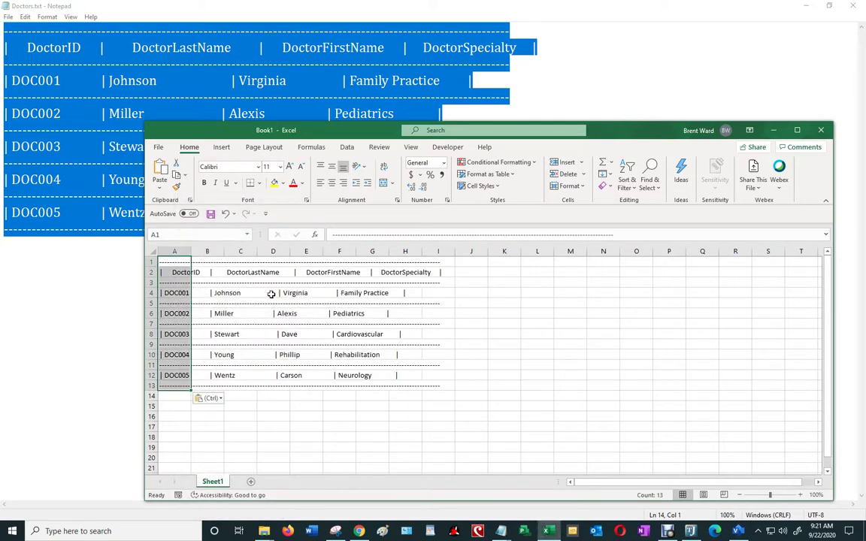
left_click(504, 309)
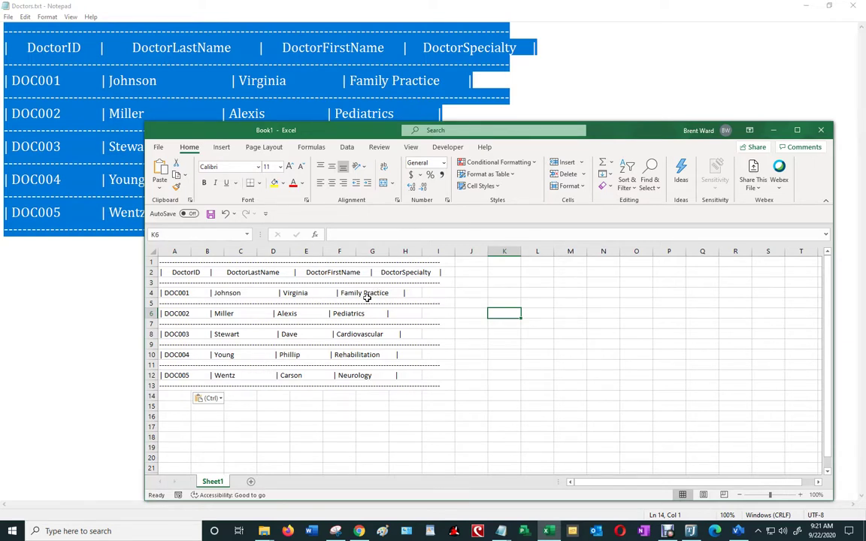
double_click(191, 251)
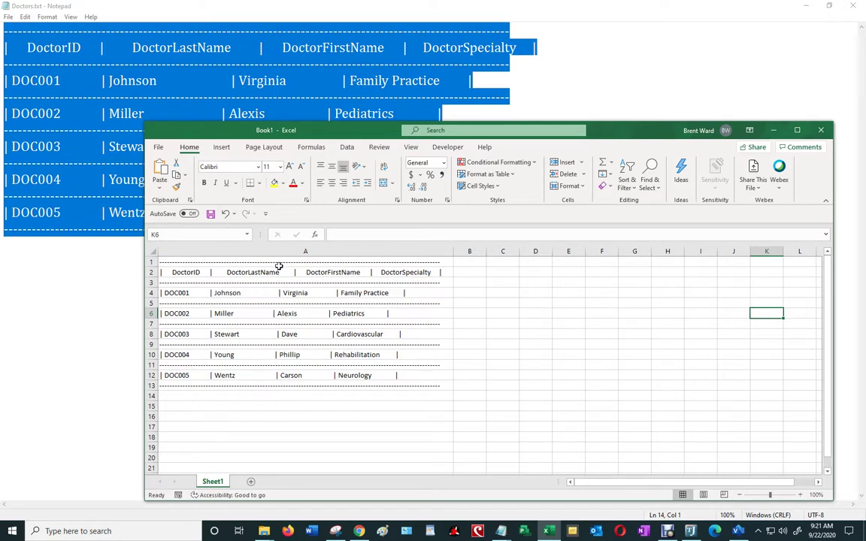
left_click(346, 146)
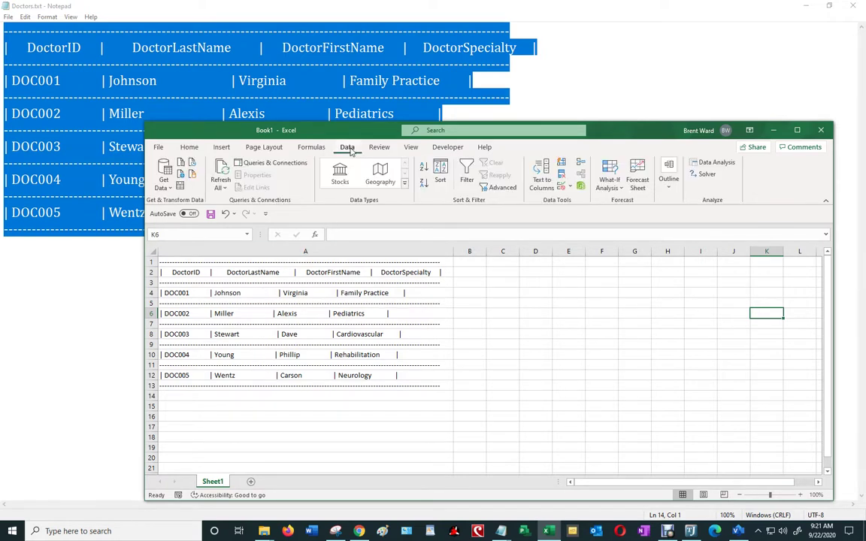
left_click(542, 180)
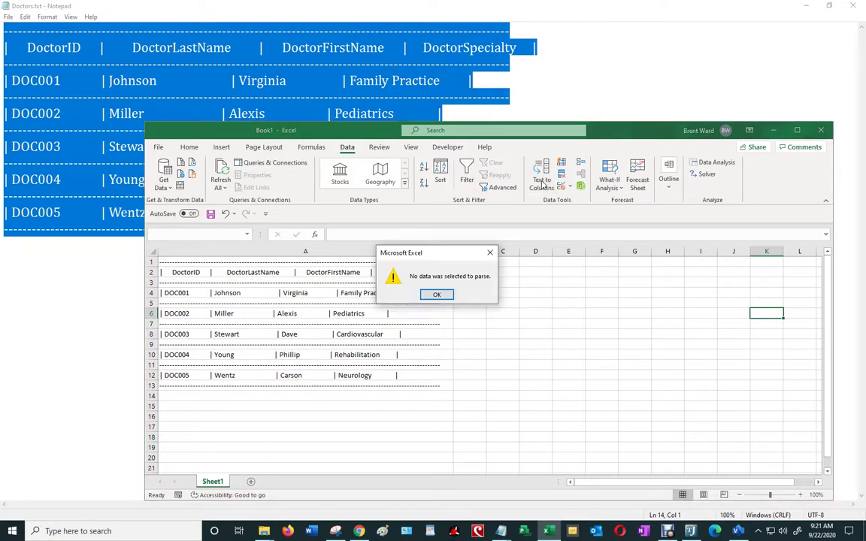
left_click(437, 294)
left_click(537, 290)
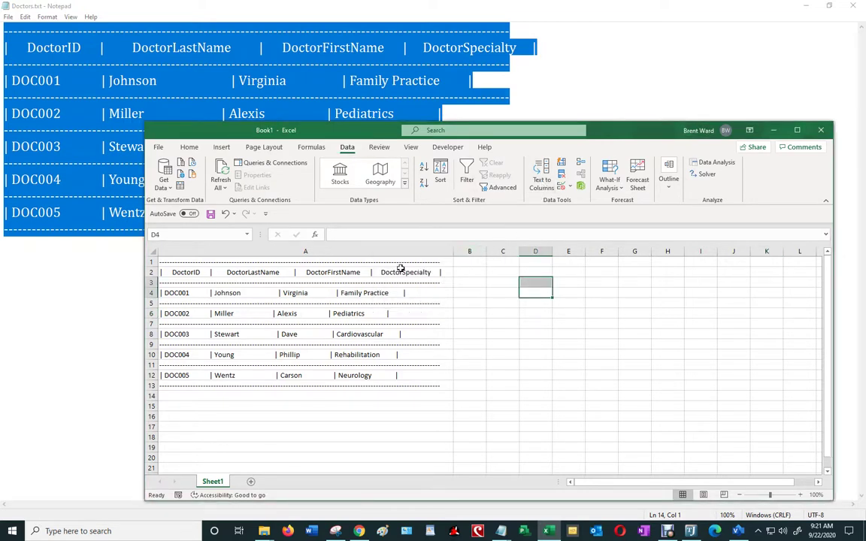
Split column A with Text to Columns as delimited data, using only the custom delimiter "|".
left_click(353, 251)
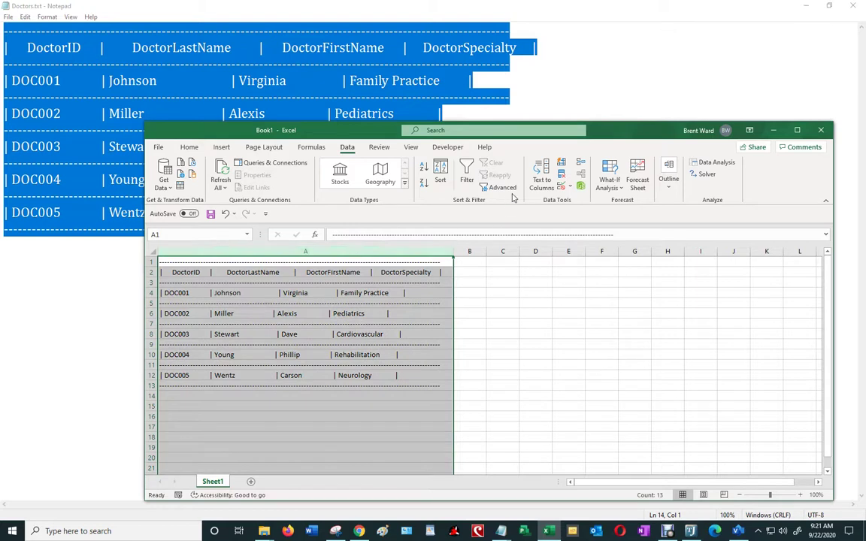
left_click(542, 181)
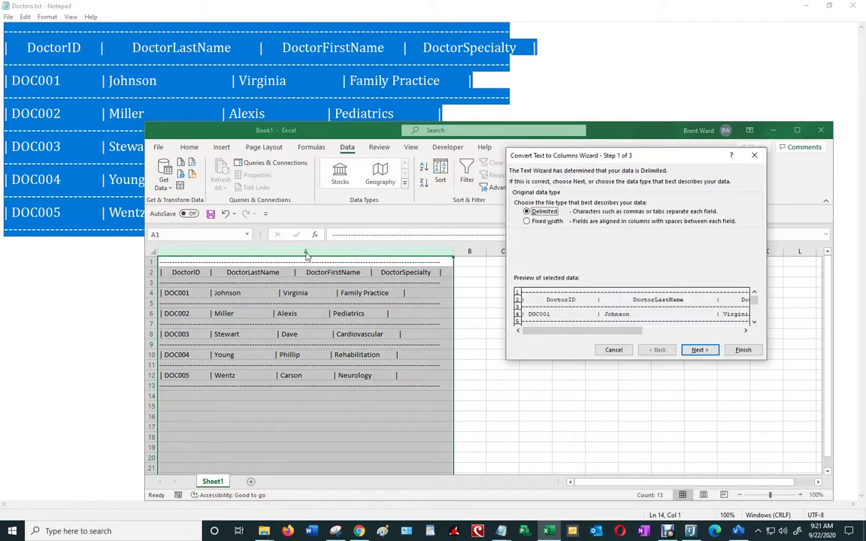
left_click(699, 350)
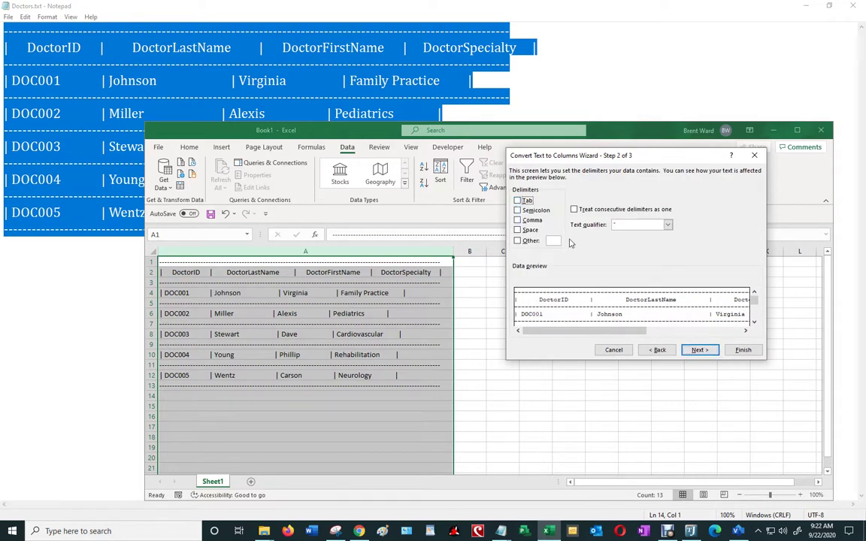
left_click(517, 201)
left_click(557, 243)
type("|")
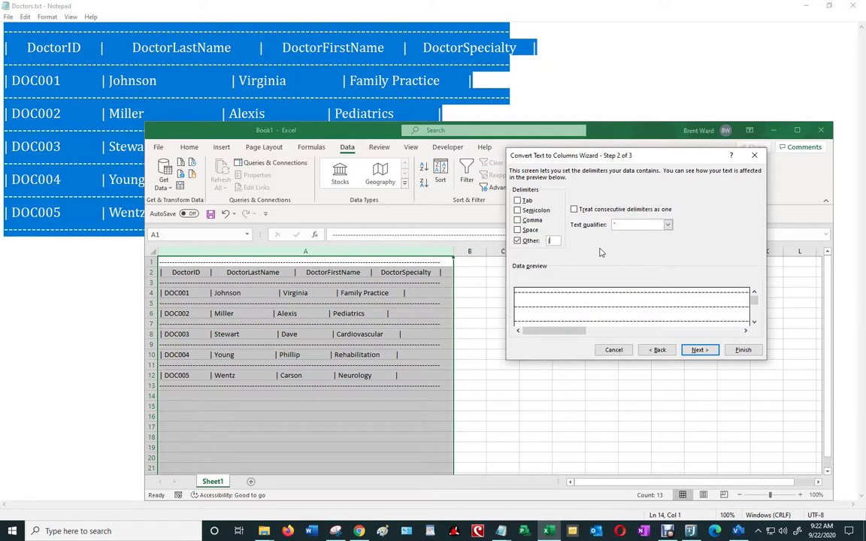
left_click(741, 352)
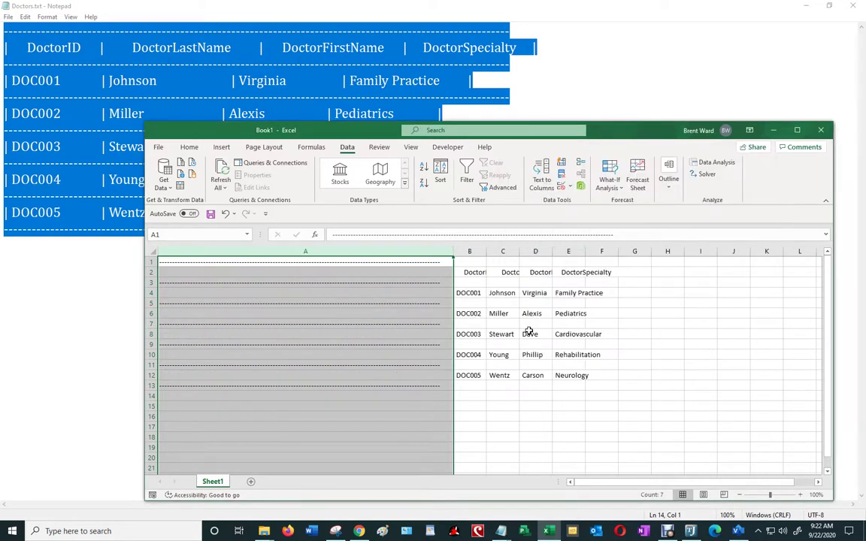
left_click(635, 354)
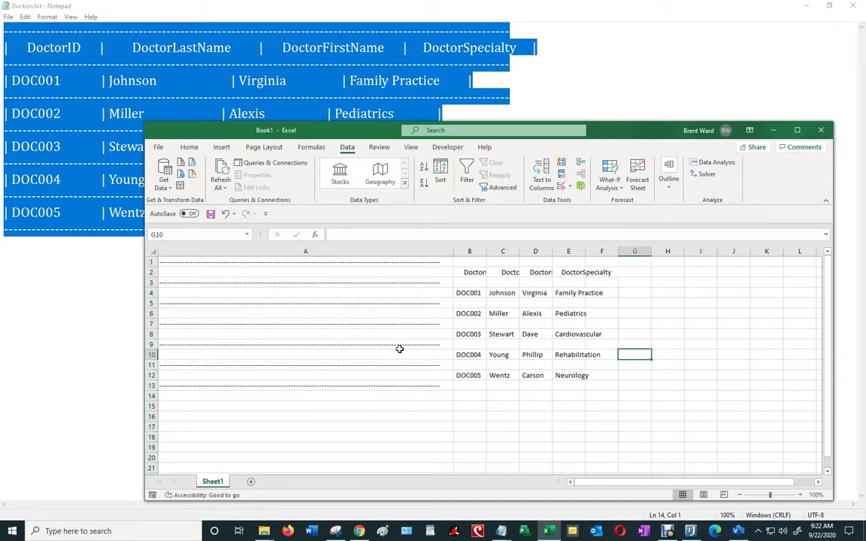
Delete column A with the dashed lines, and fit the DoctorSpecialty and DoctorLastName columns to their contents.
left_click(360, 251)
right_click(360, 252)
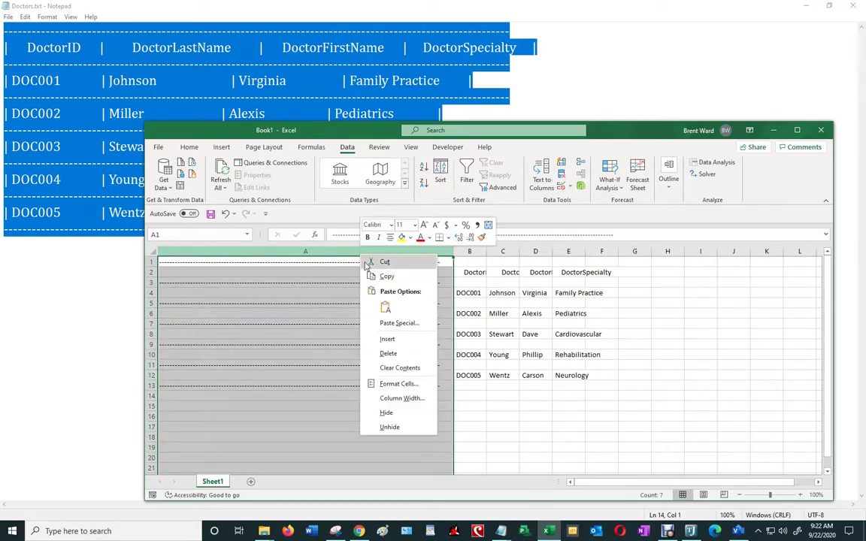
left_click(395, 356)
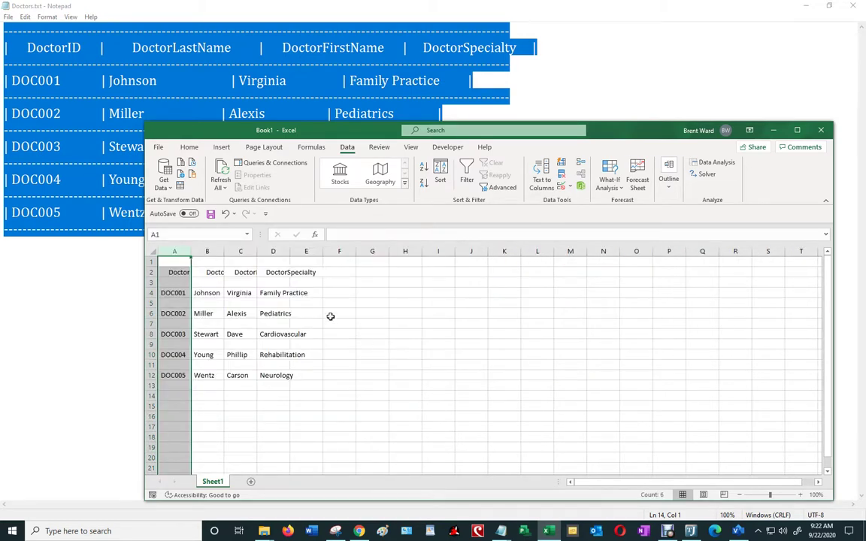
left_click(372, 303)
double_click(291, 252)
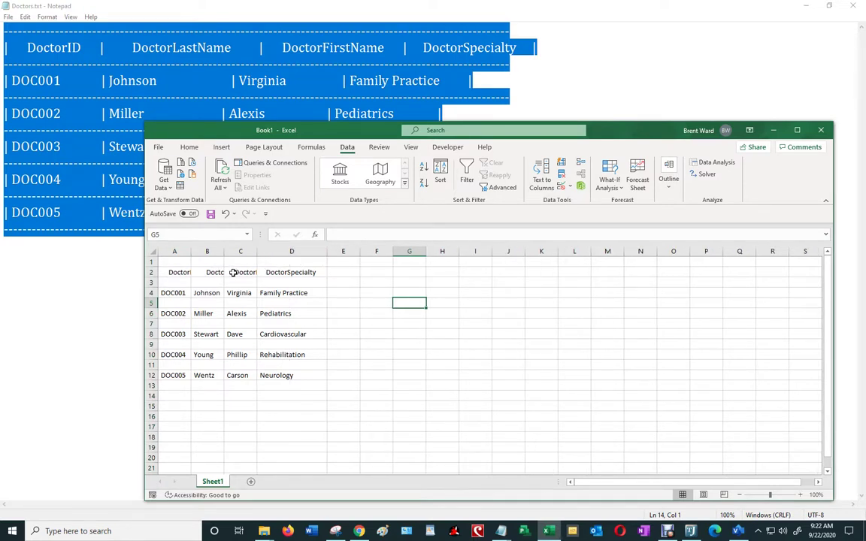
double_click(225, 252)
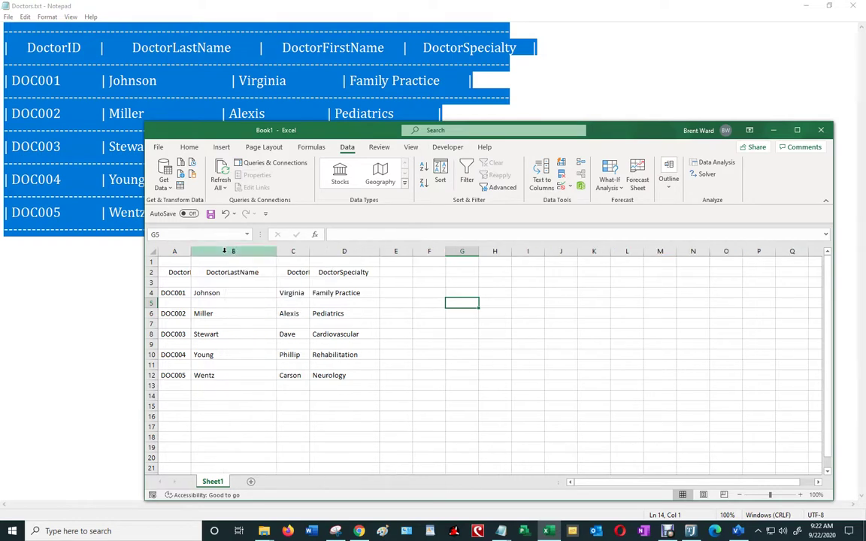
Replace the headers in A2 and B2 with "Doctor" and "DoctorLastName", without leading spaces.
left_click(175, 272)
type("Do")
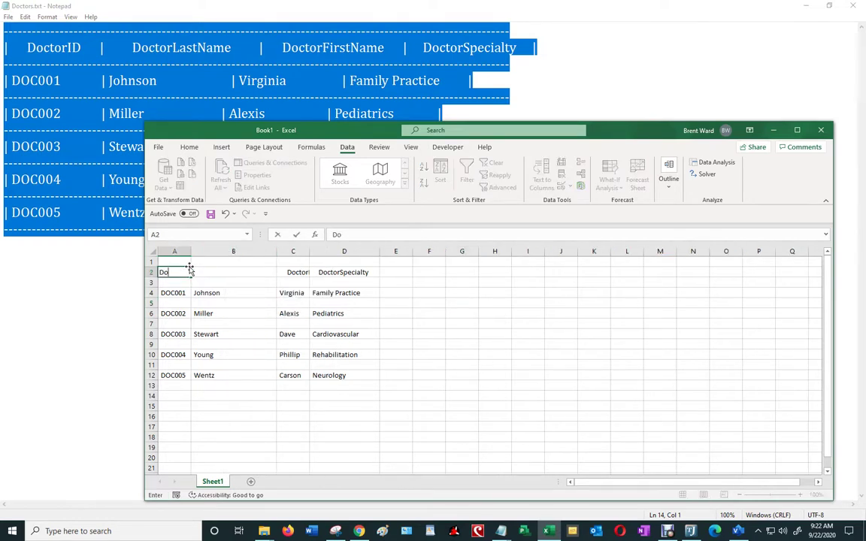
type("ctor")
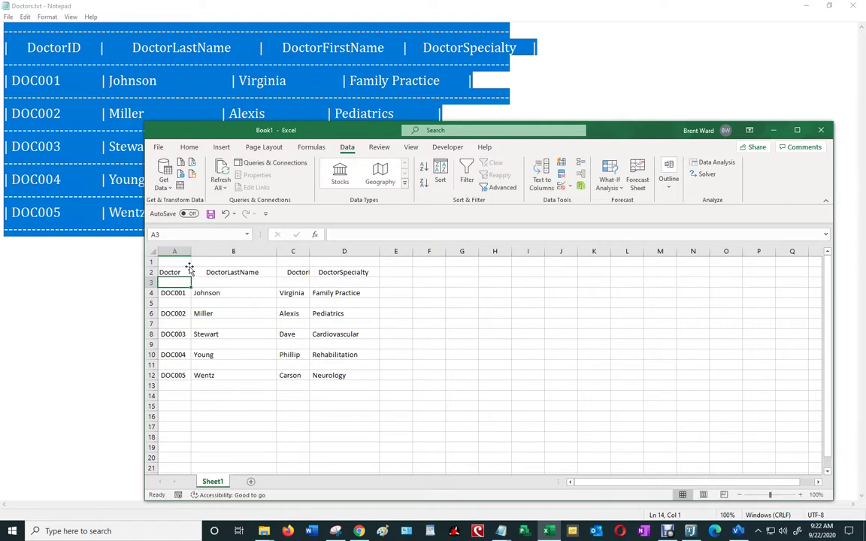
key("Tab")
type("Doctor")
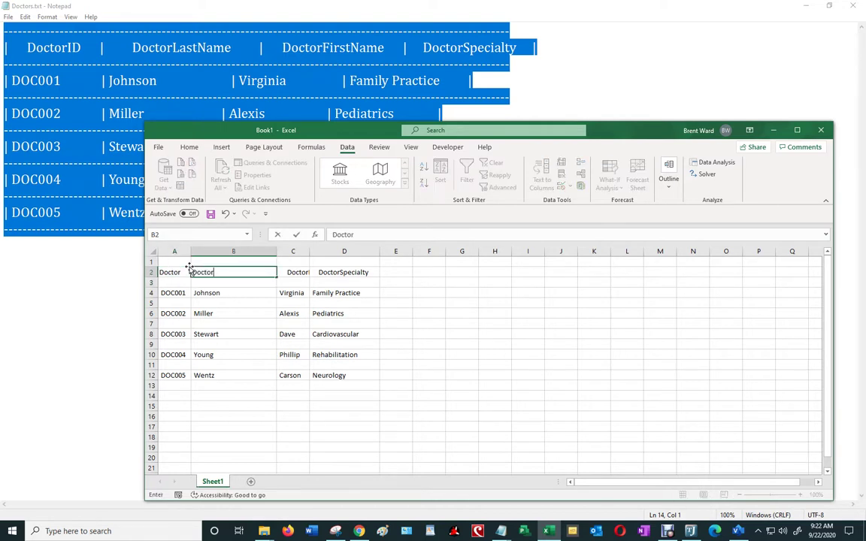
type("LastName")
key("Tab")
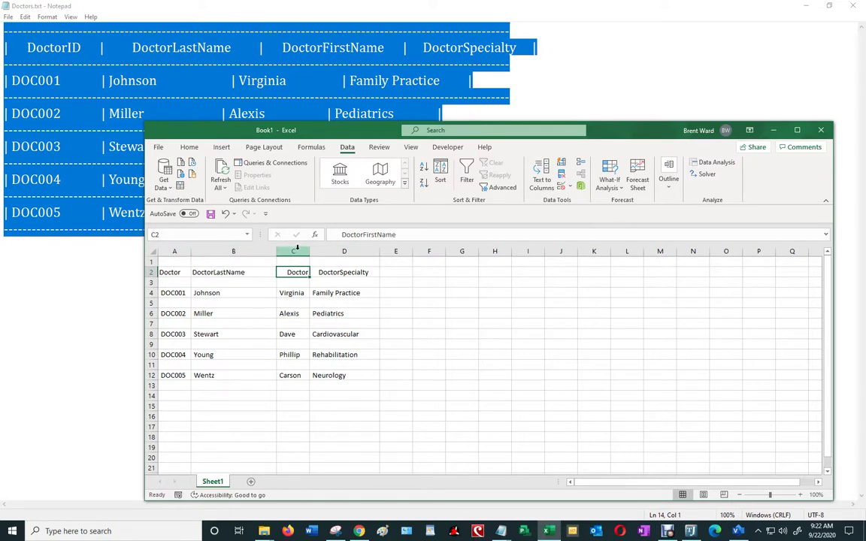
Fit column C to its contents and re-enter the headers "DoctorFirstname" in C2 and "DoctorSpecialty" in D2.
double_click(309, 251)
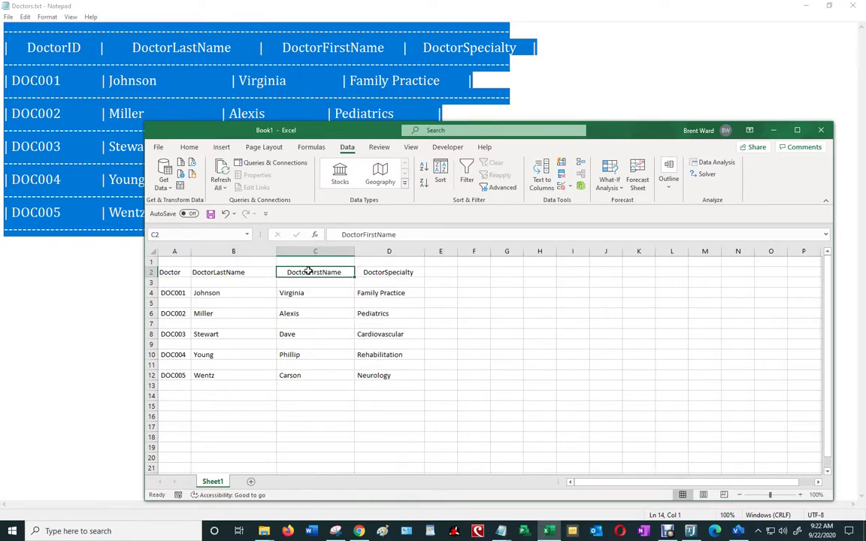
type("d")
key("BackSpace")
key("BackSpace")
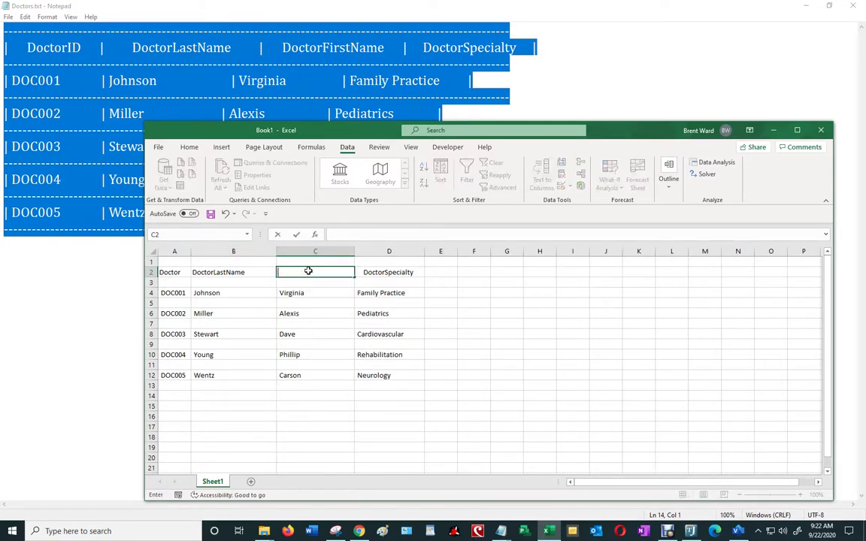
type("DoctorFirstname")
key("Tab")
type("Do")
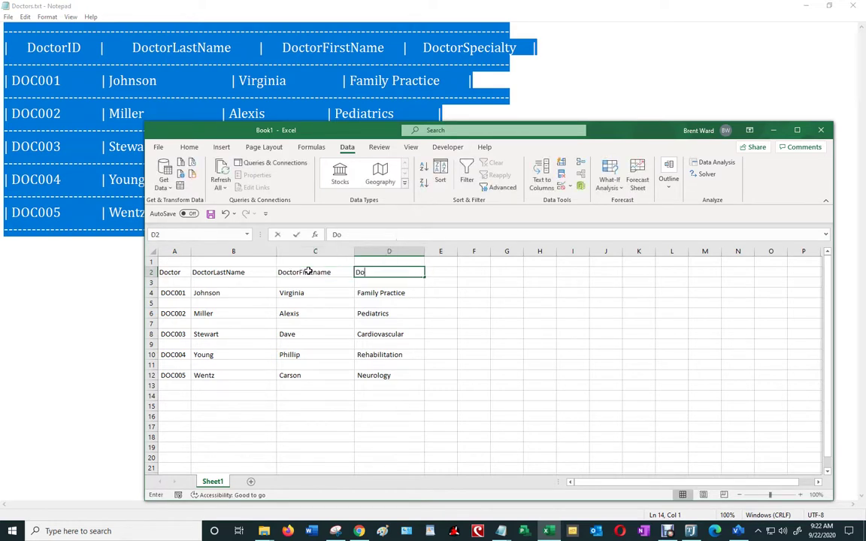
type("ctorSpecialty")
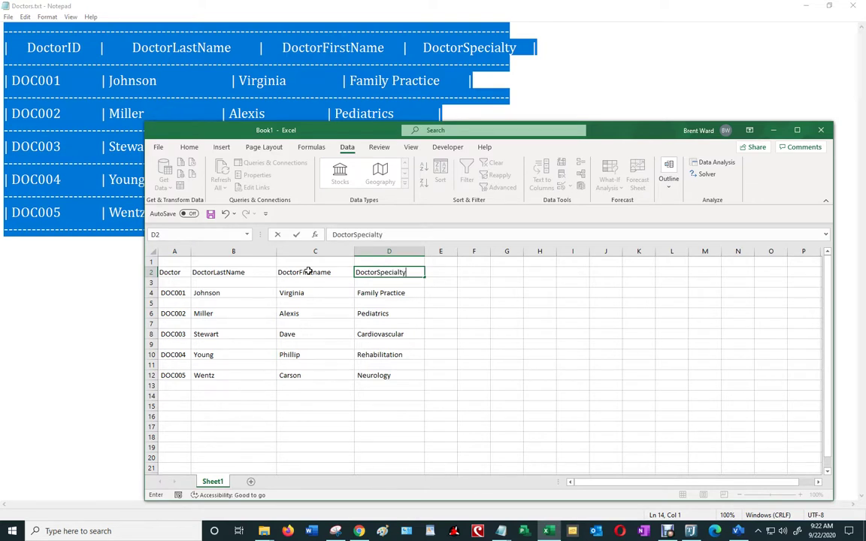
key("Return")
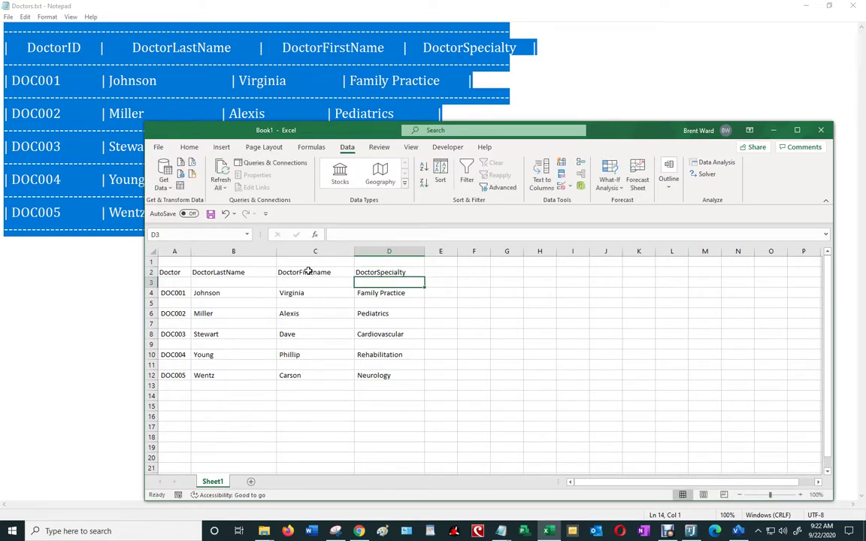
left_click(233, 272)
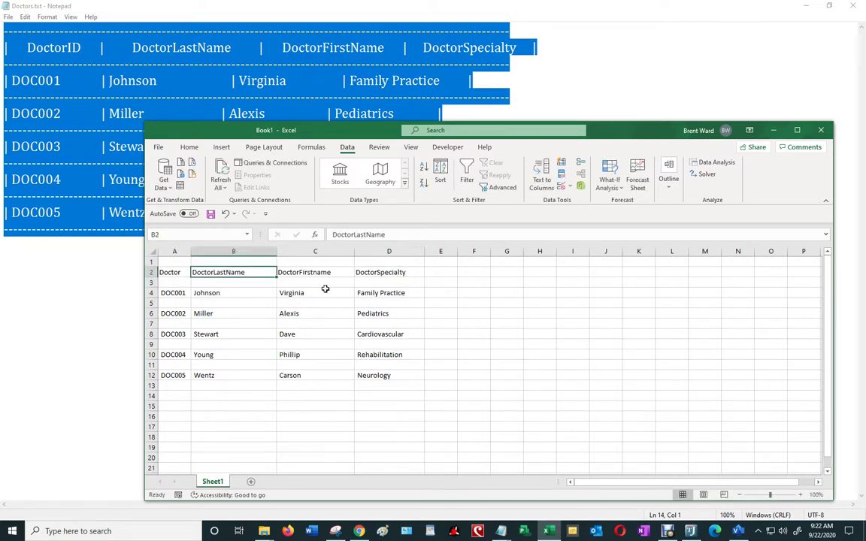
left_click(379, 274)
left_click(315, 274)
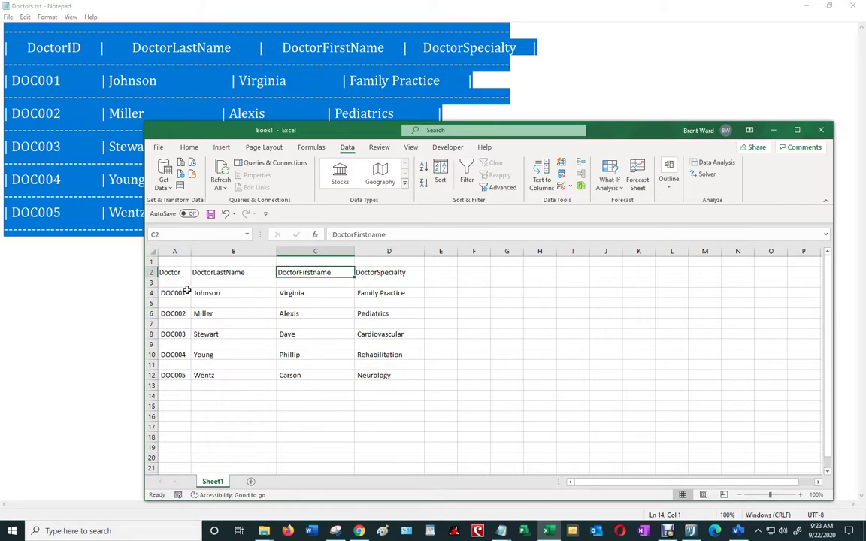
Sort the range A3:D12 by Column A on cell values, A to Z, to close up the blank rows.
left_click_drag(175, 282, 393, 377)
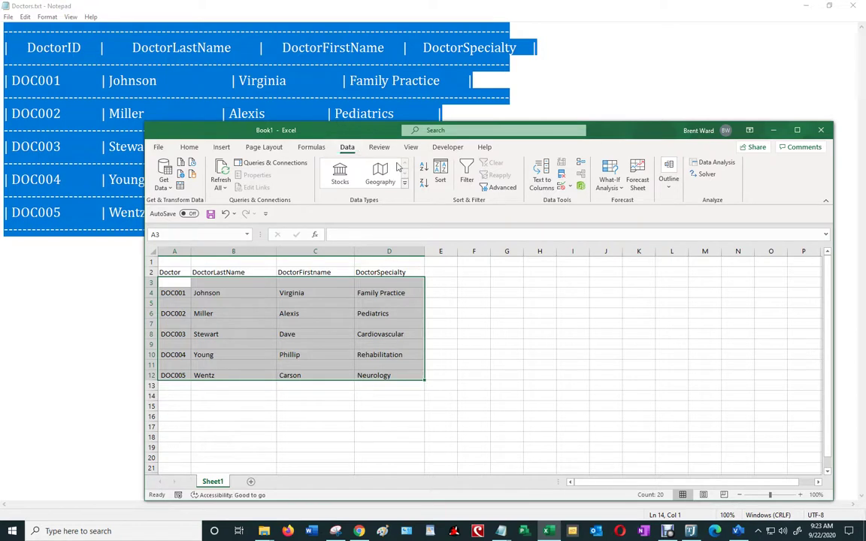
left_click(440, 173)
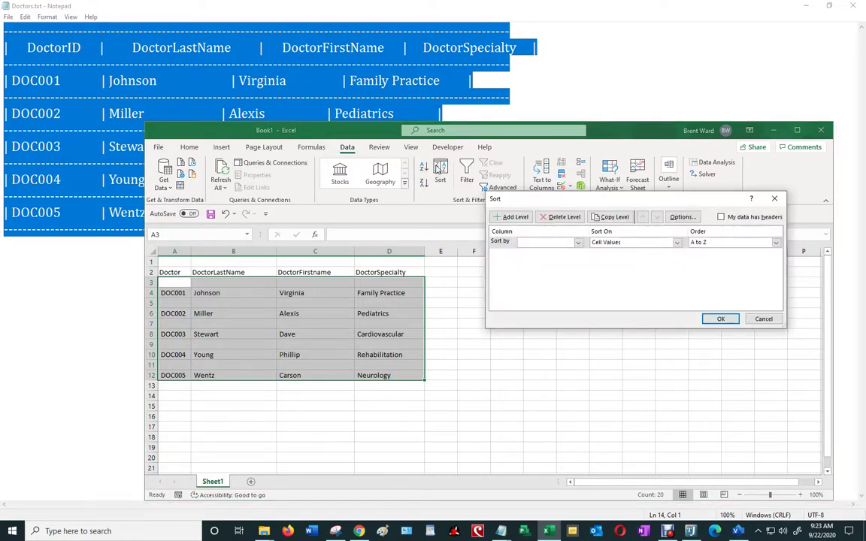
left_click(578, 243)
left_click(543, 251)
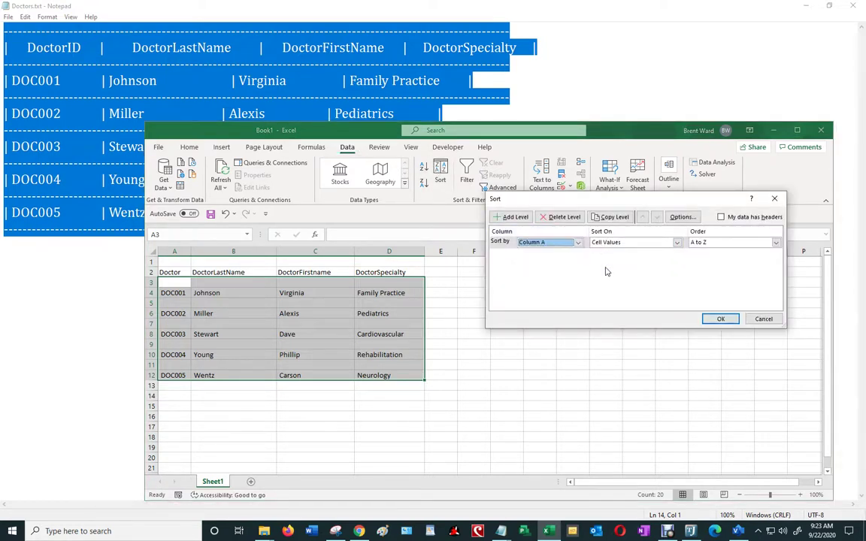
left_click(718, 320)
left_click(323, 354)
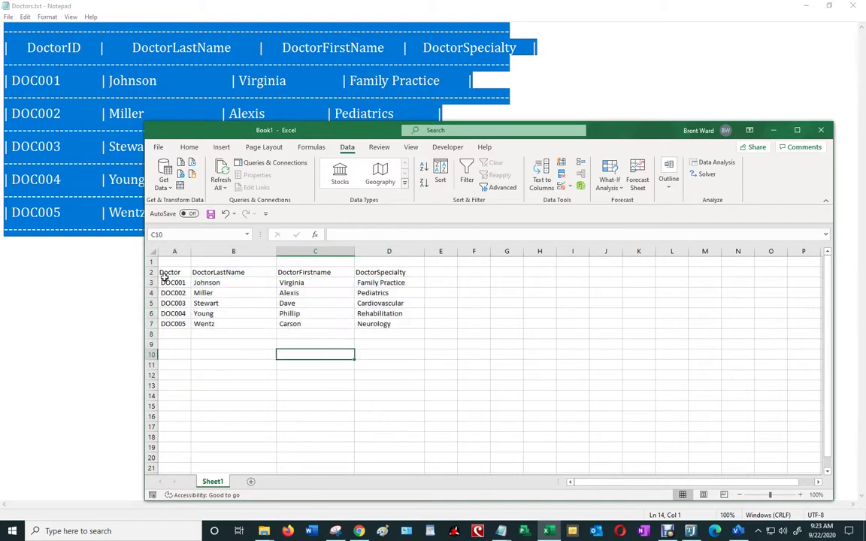
Delete the empty row 1 above the headers.
left_click(151, 261)
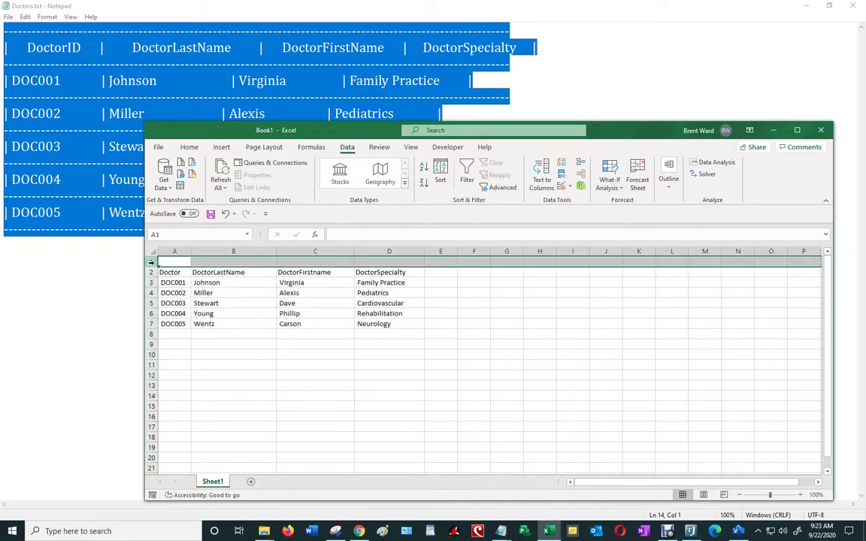
right_click(151, 262)
left_click(186, 363)
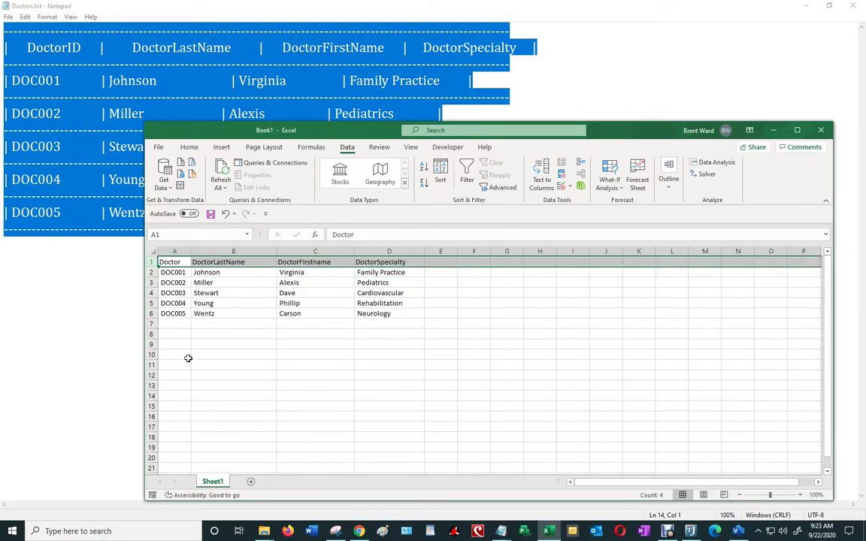
left_click(238, 360)
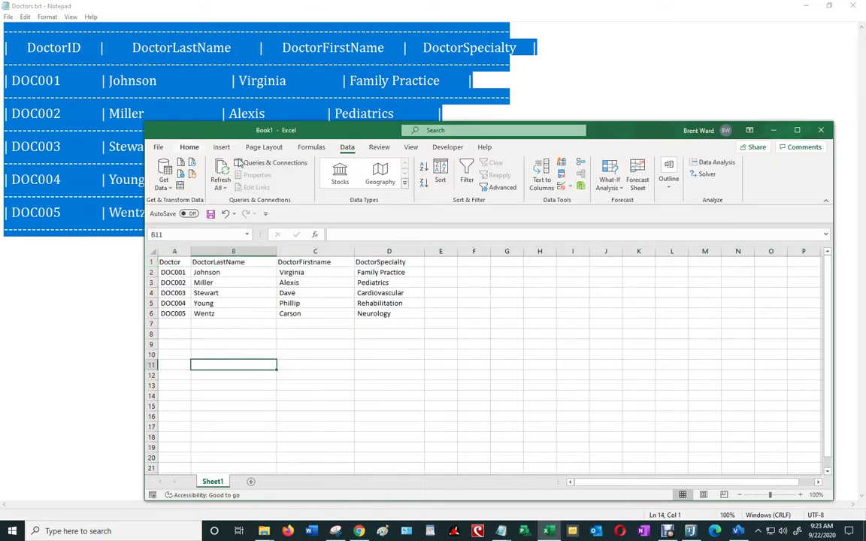
Start saving the workbook under a new name and choose the "Case Study Files (1)" folder on the Desktop as its location.
left_click(160, 148)
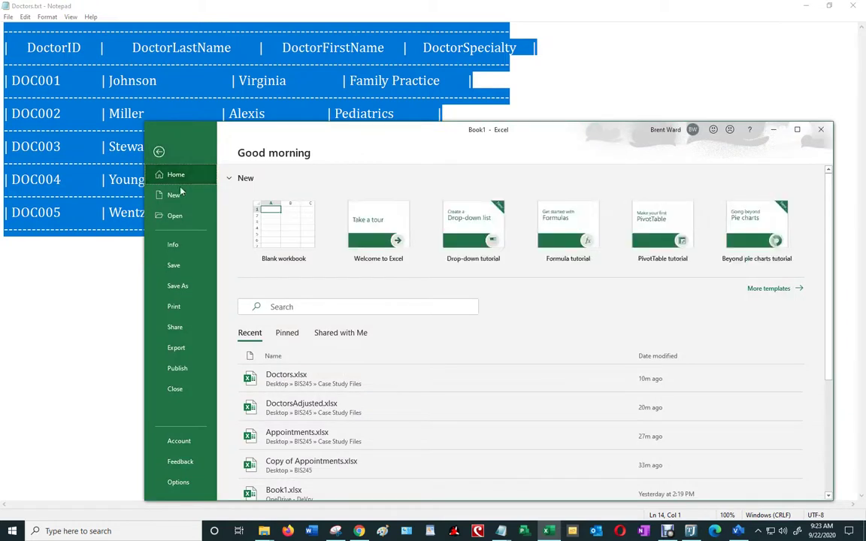
left_click(178, 285)
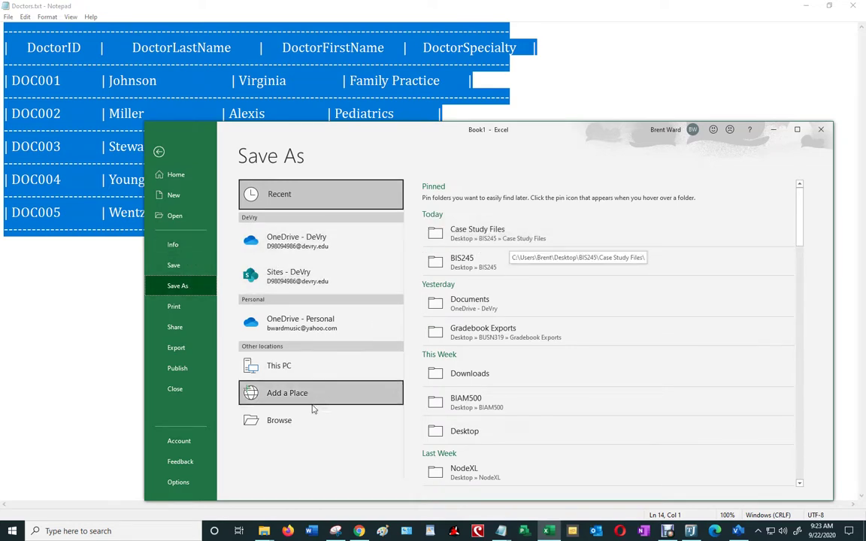
left_click(295, 420)
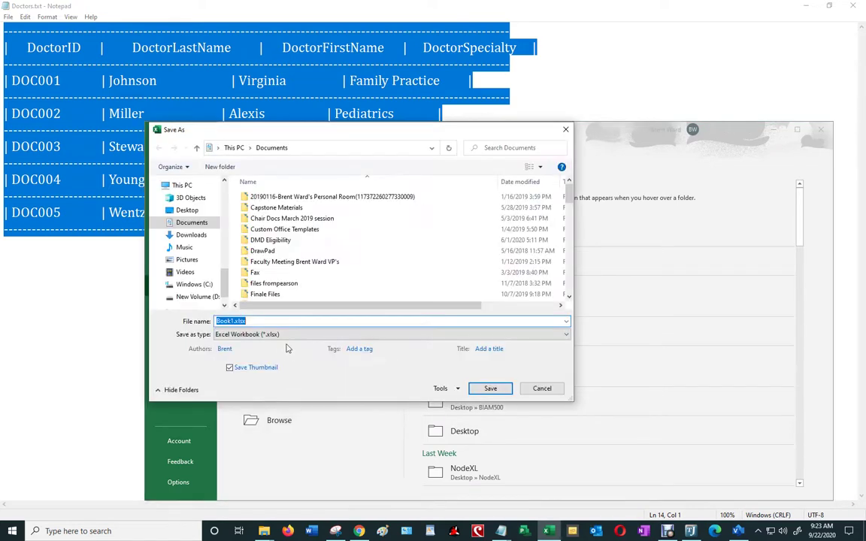
scroll(229, 260, "up", 2)
scroll(229, 261, "up", 3)
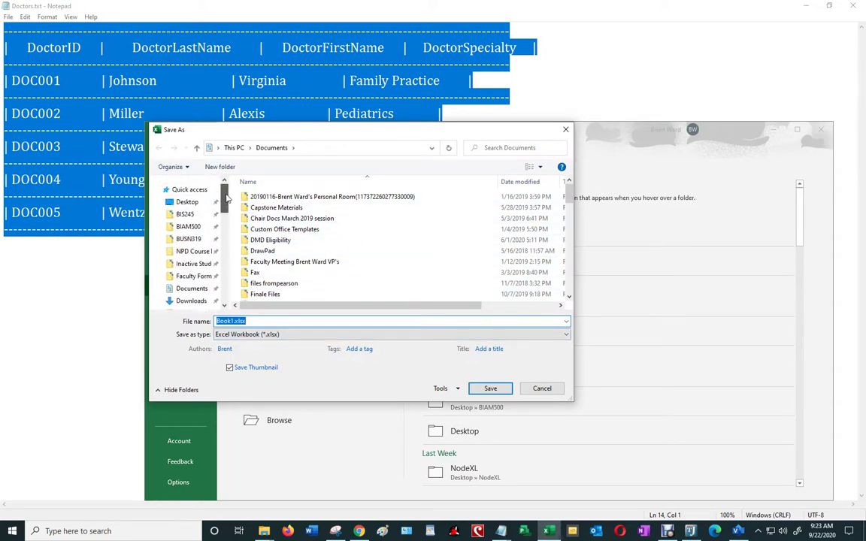
left_click(188, 202)
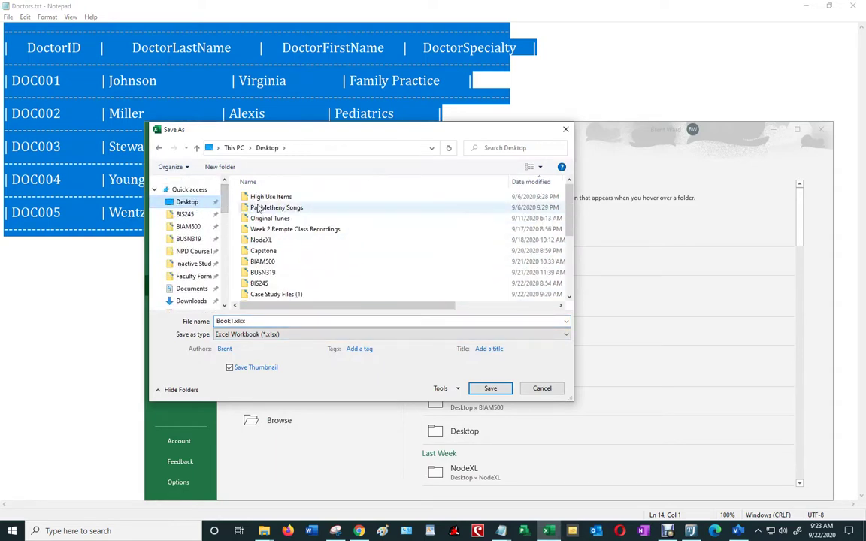
left_click(519, 182)
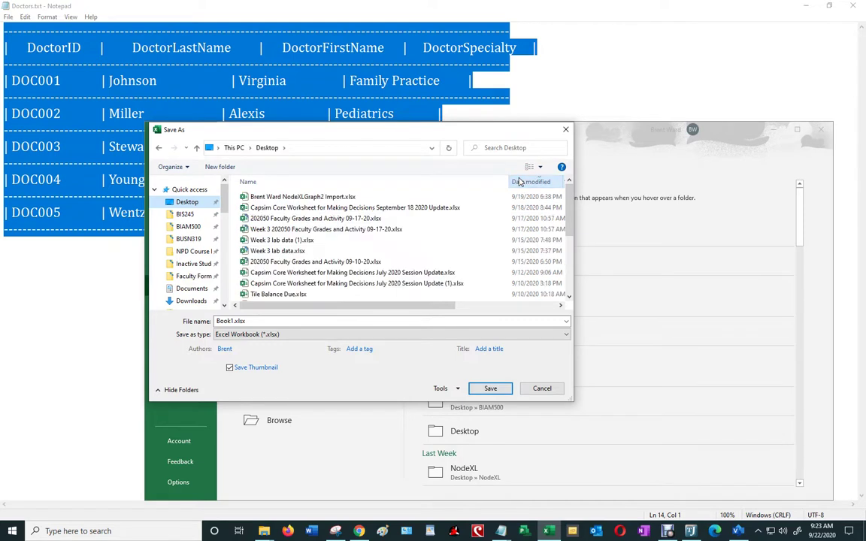
left_click(519, 182)
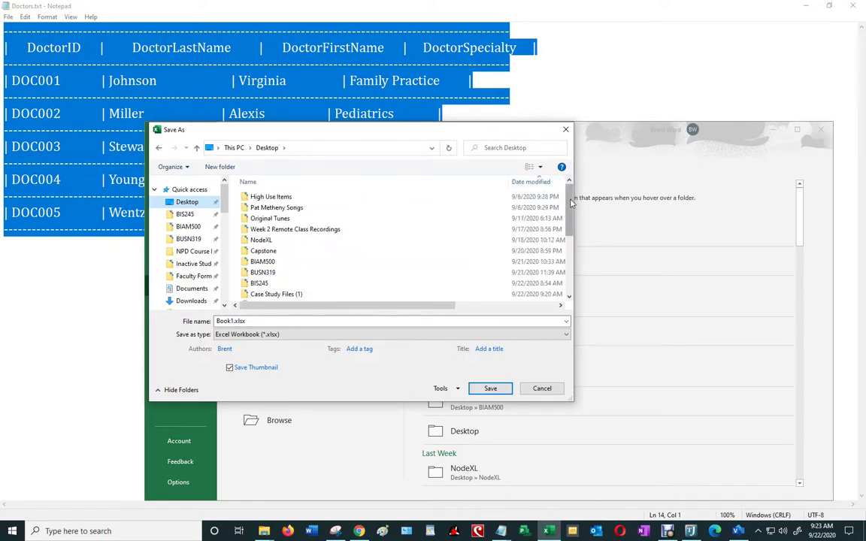
double_click(294, 295)
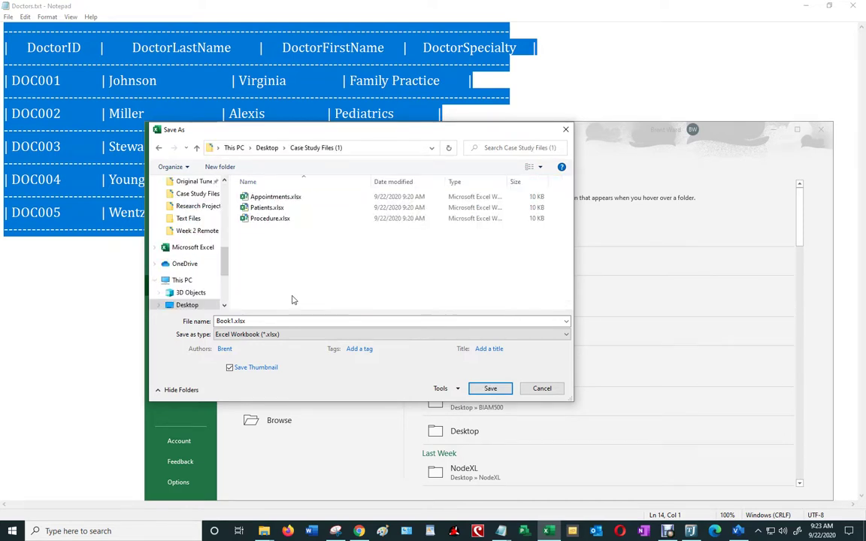
Name the file "Doctors", save it as an Excel workbook, and close it.
double_click(233, 321)
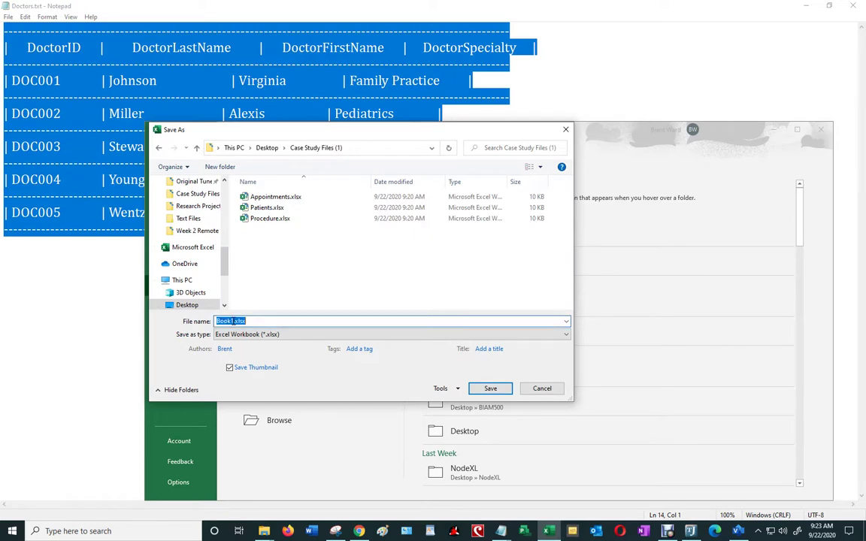
left_click(230, 321)
double_click(225, 321)
type("Doctors")
key("Return")
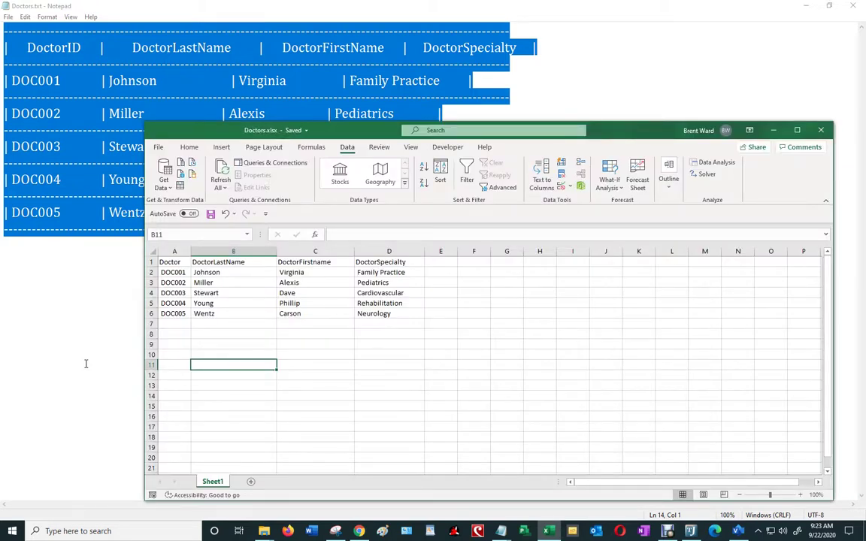
left_click(822, 132)
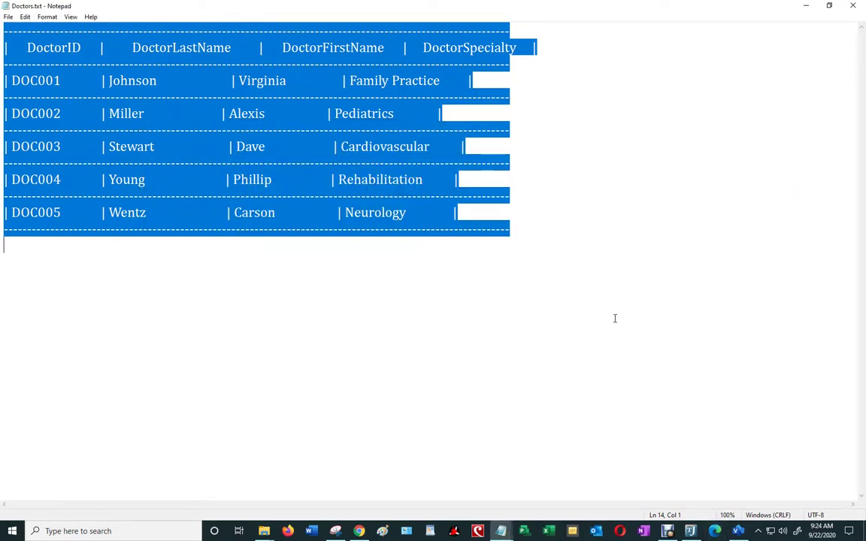
left_click(669, 534)
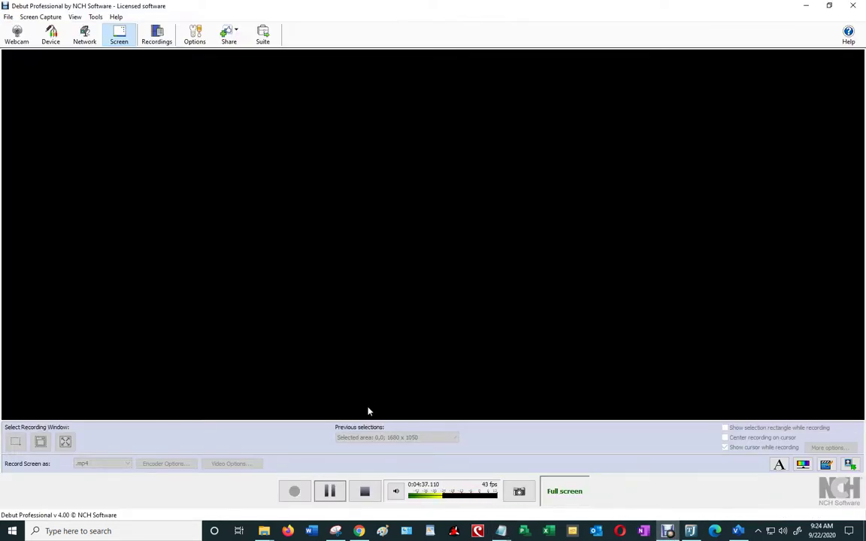